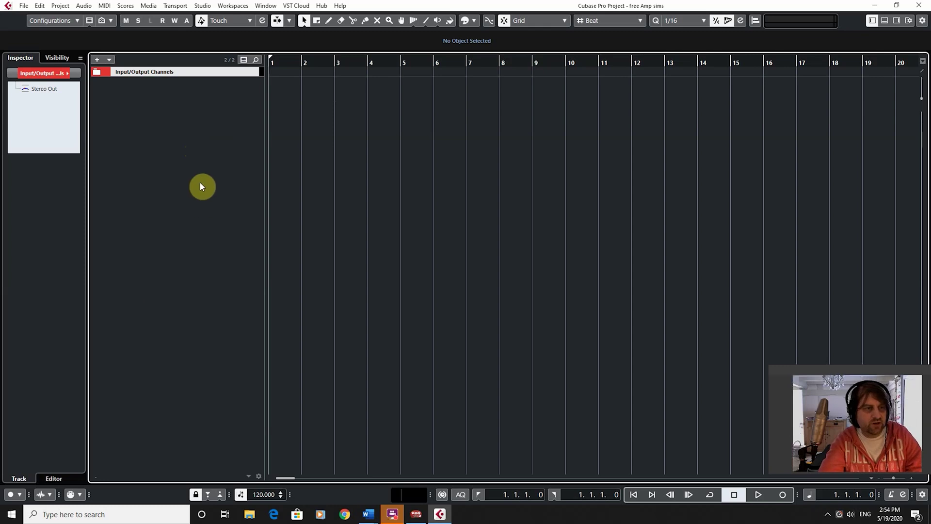
Add a new audio track, Audio 01, to the project.
right_click(176, 140)
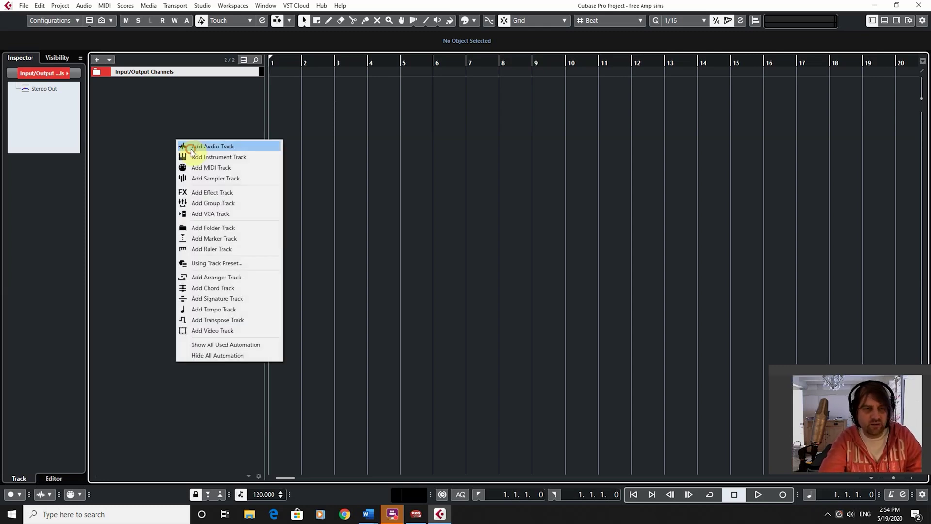
left_click(192, 150)
left_click(492, 327)
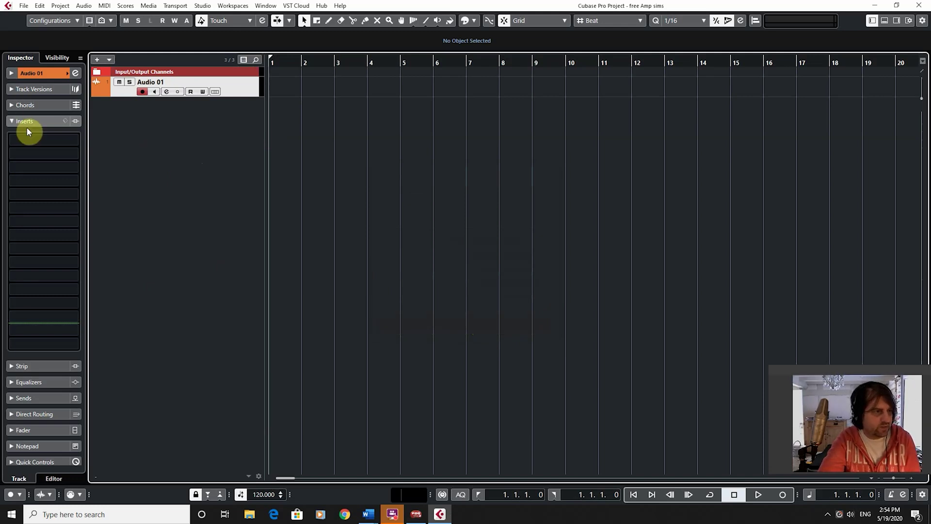
Browse the first insert slot's plug-in list, including the Other folder, without loading an effect.
left_click(30, 121)
left_click(31, 106)
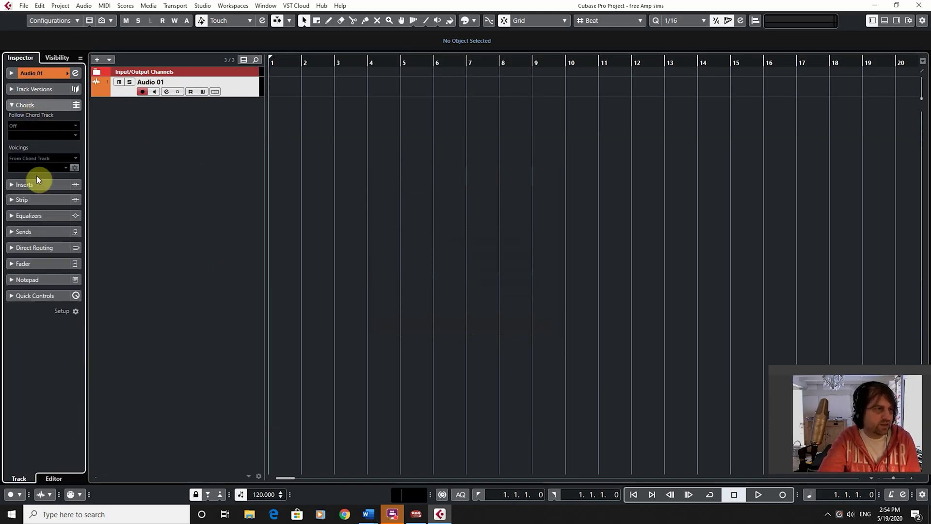
left_click(39, 187)
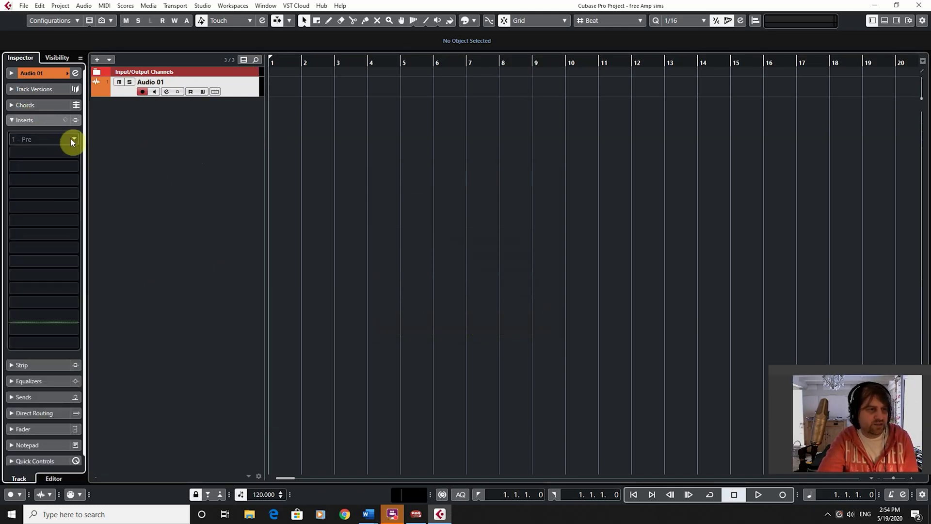
left_click(71, 138)
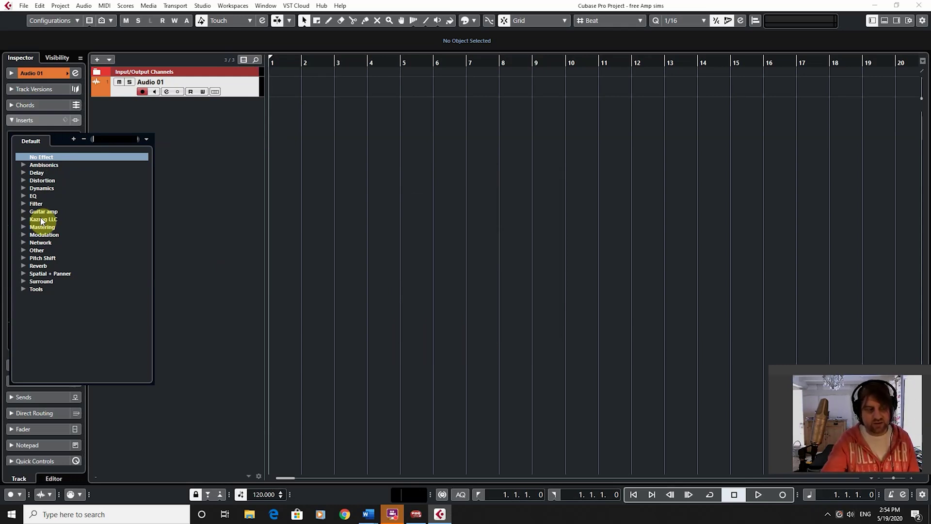
left_click(22, 250)
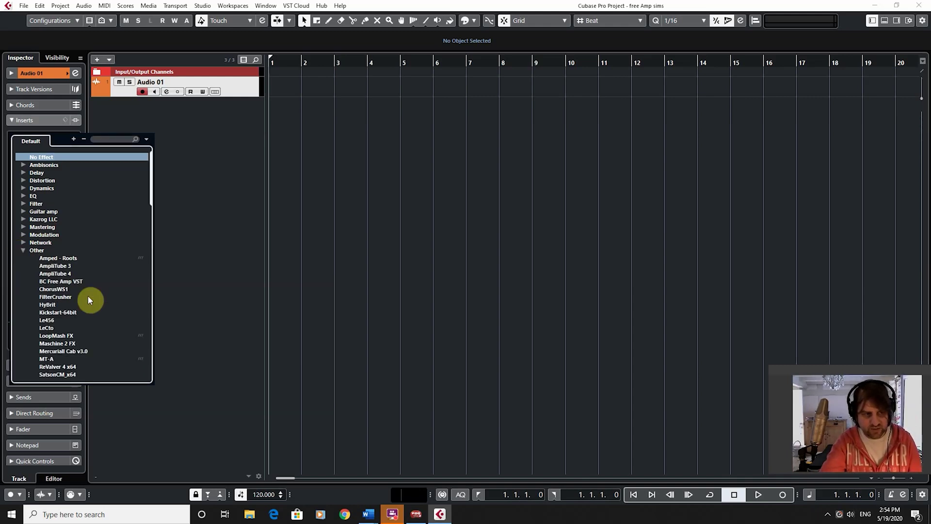
scroll(84, 318, "down", 6)
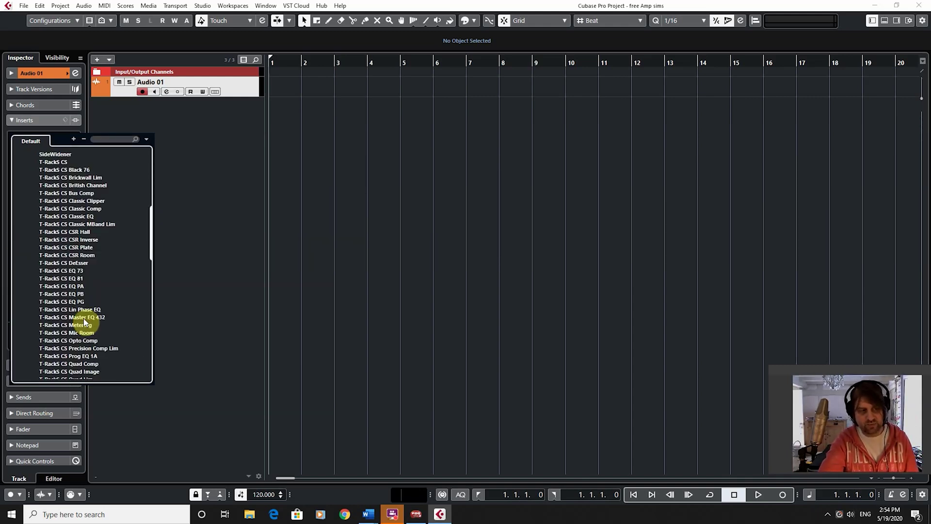
scroll(84, 318, "up", 6)
left_click(25, 248)
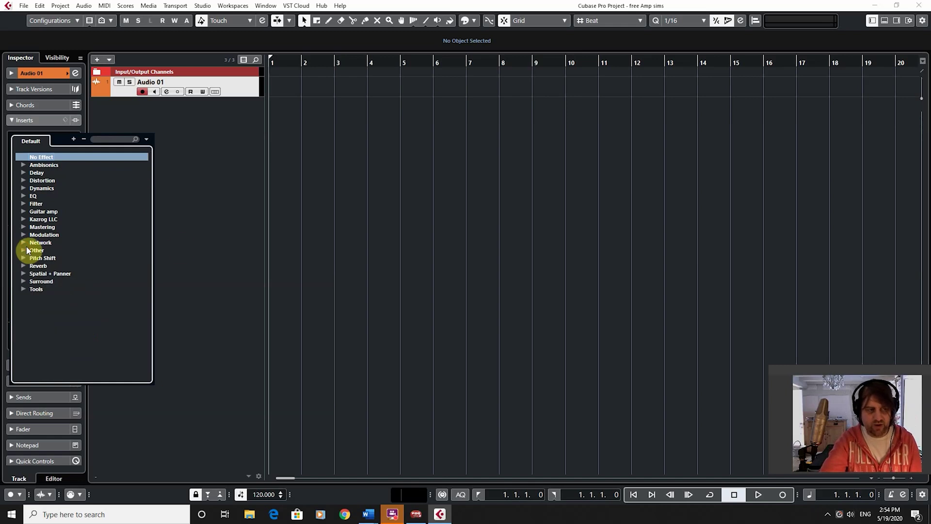
left_click(174, 262)
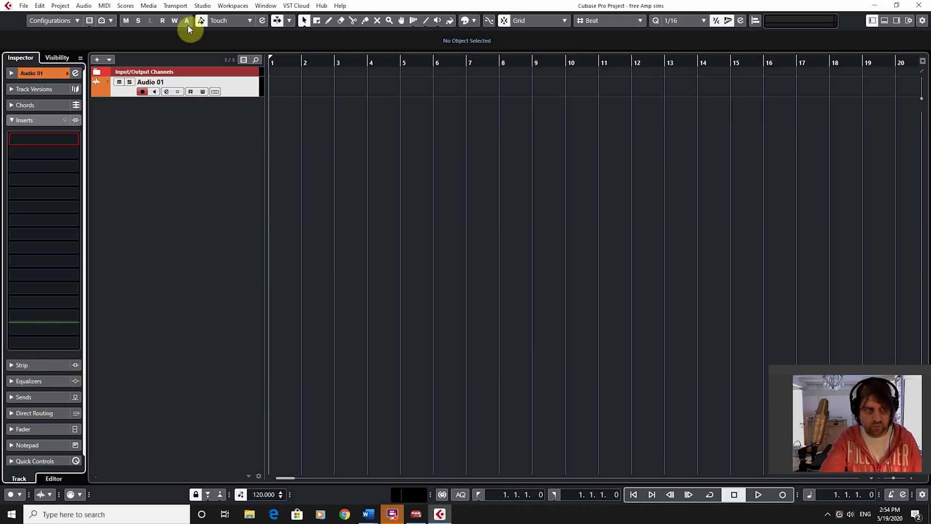
Open the VST Plug-in Manager and compare its VST Instruments and VST Effects lists.
left_click(202, 6)
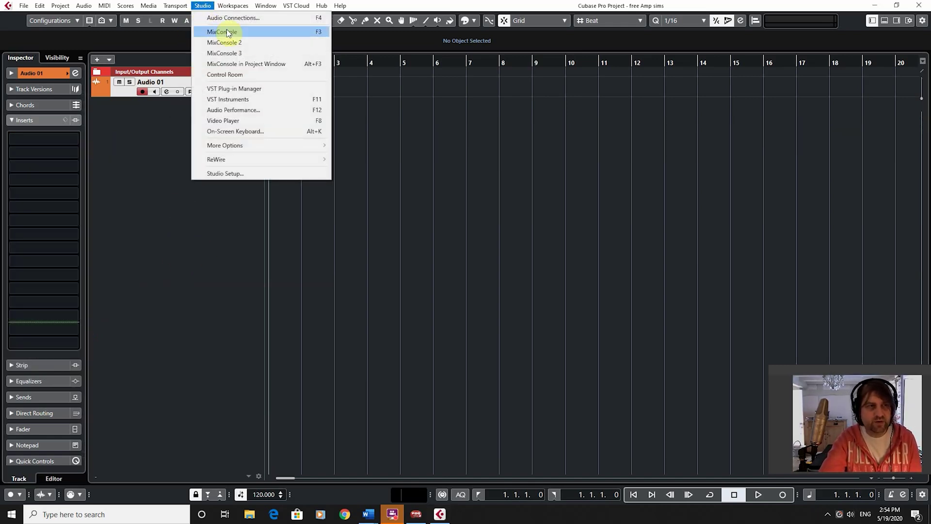
left_click(252, 90)
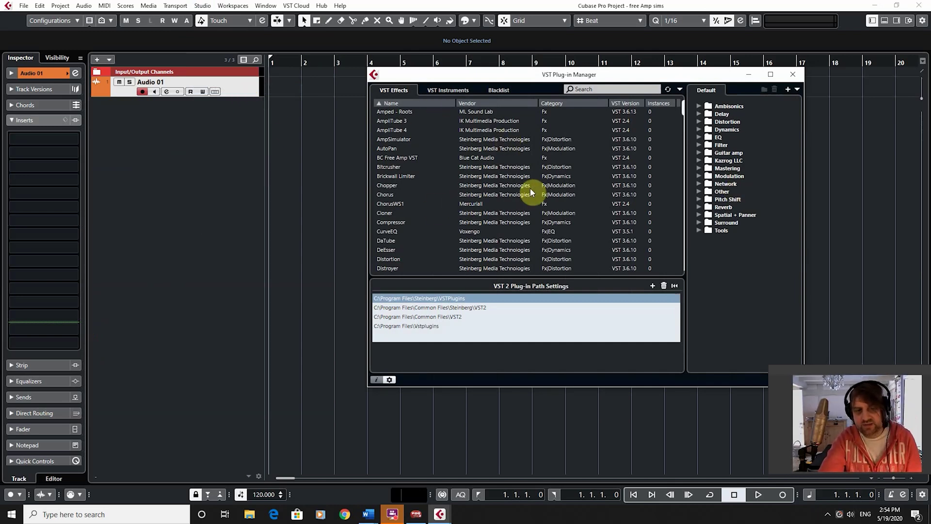
left_click(456, 91)
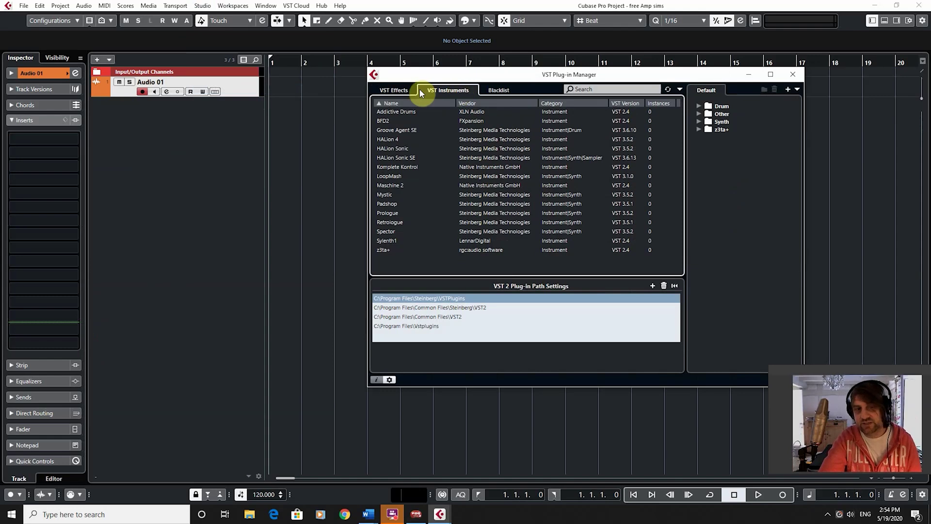
left_click(400, 89)
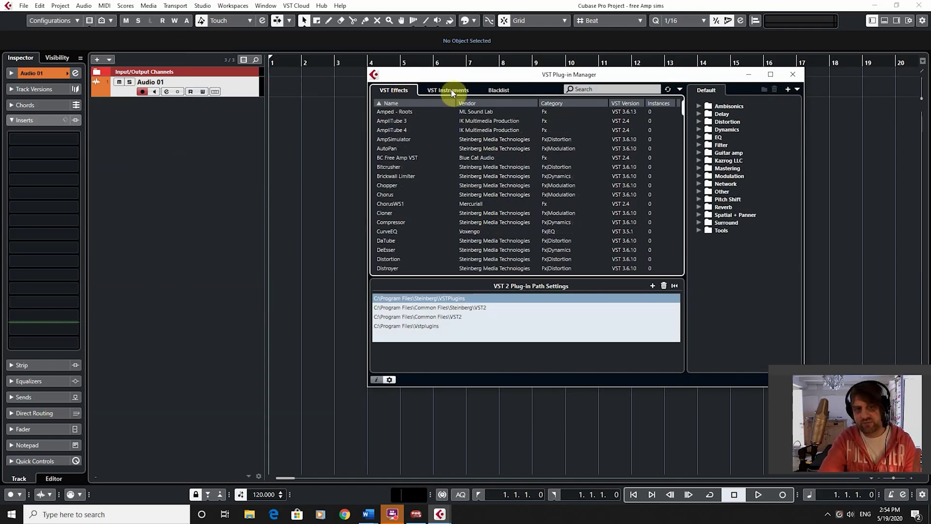
left_click(452, 91)
left_click(398, 91)
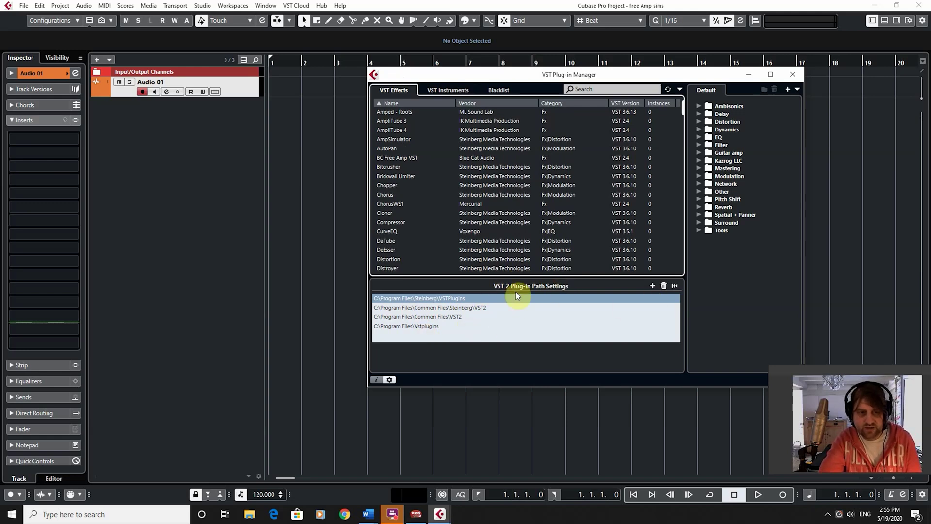
left_click(652, 286)
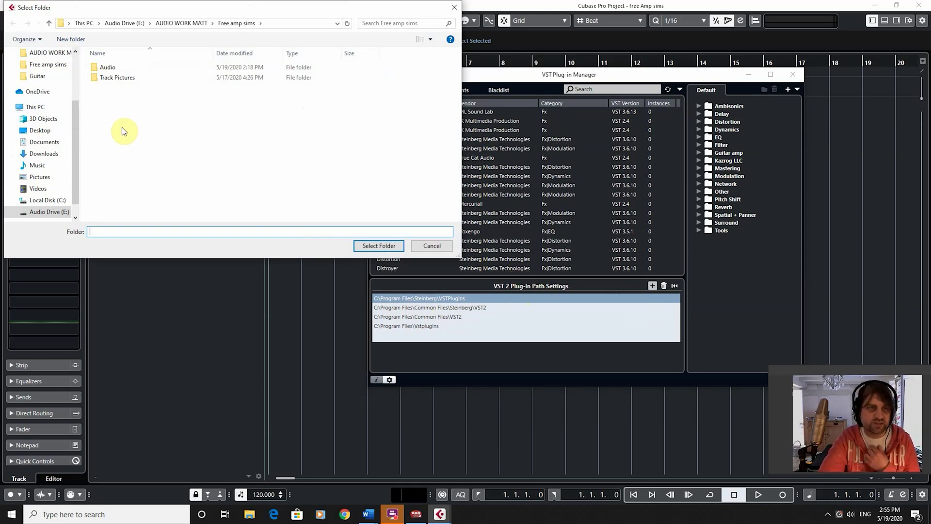
left_click(454, 8)
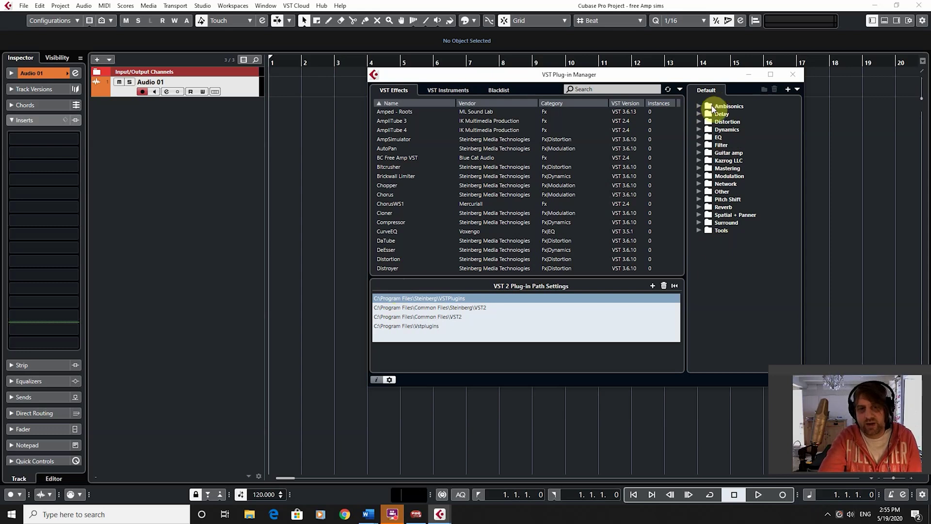
Create a plug-in collection named 'My effects' as a copy of the Default collection.
left_click(798, 90)
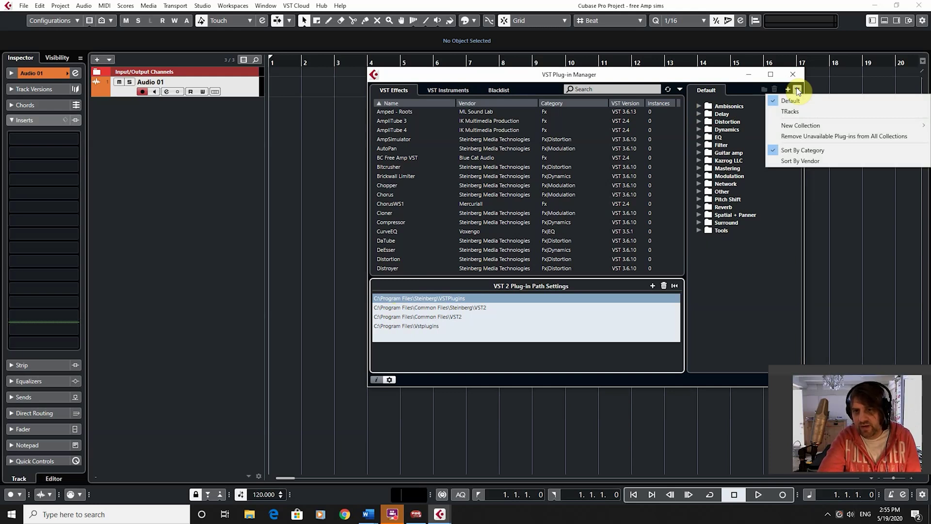
mouse_move(801, 124)
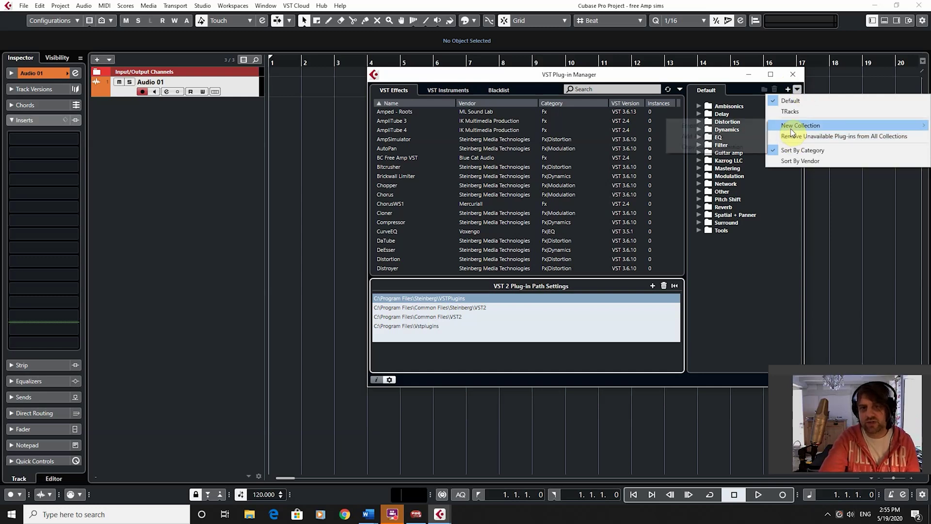
left_click(732, 145)
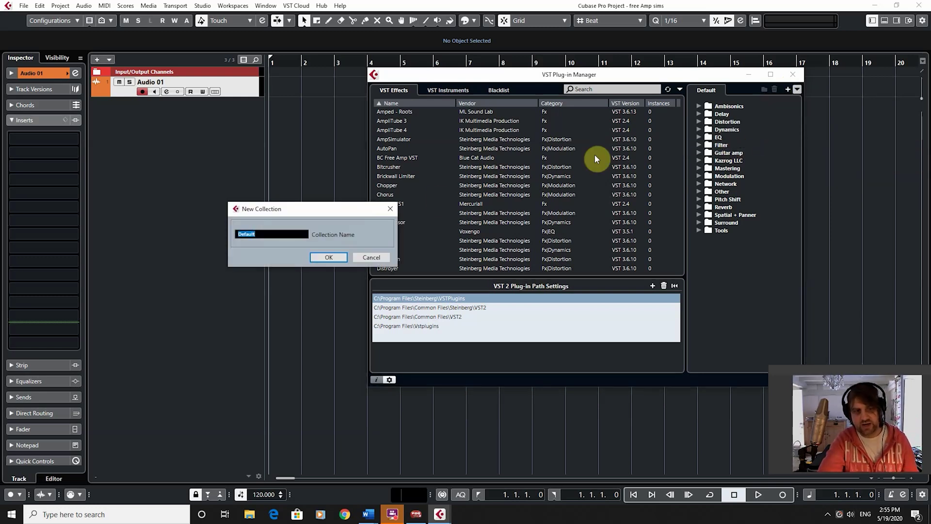
key("BackSpace")
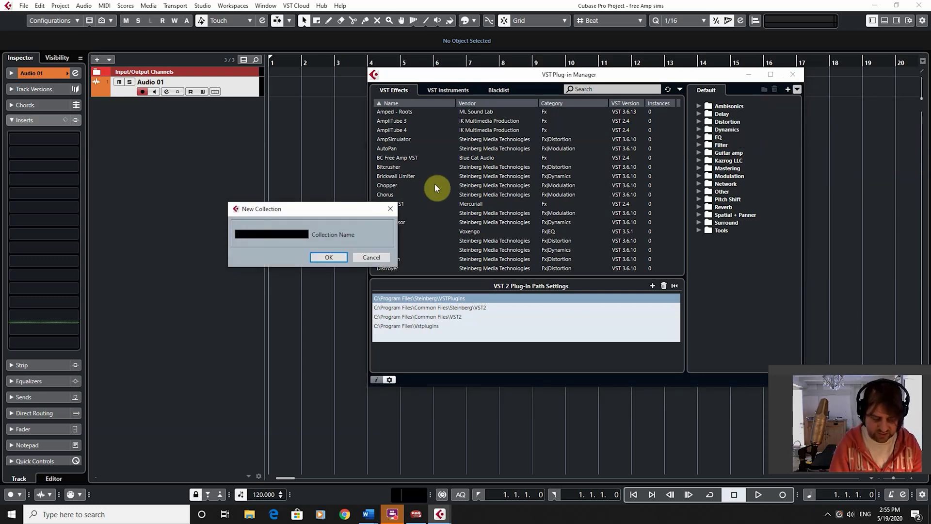
type("My effects")
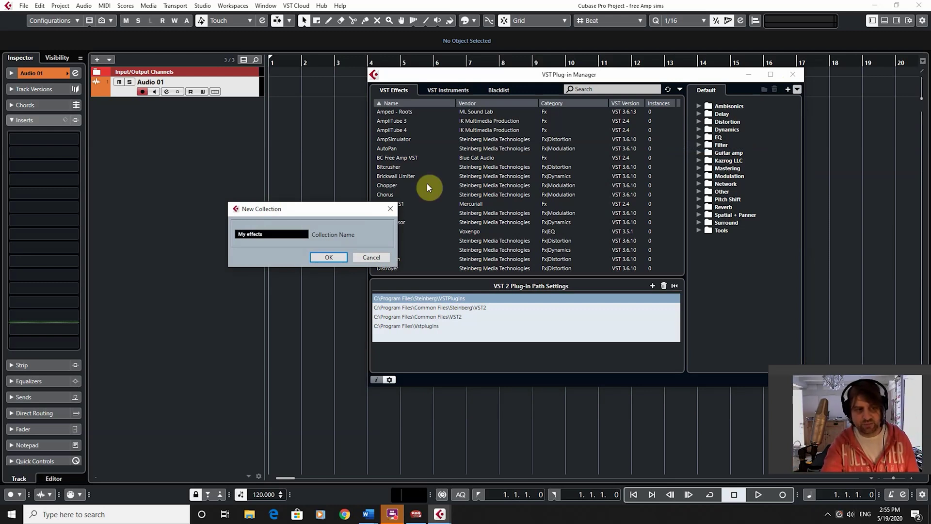
left_click(342, 256)
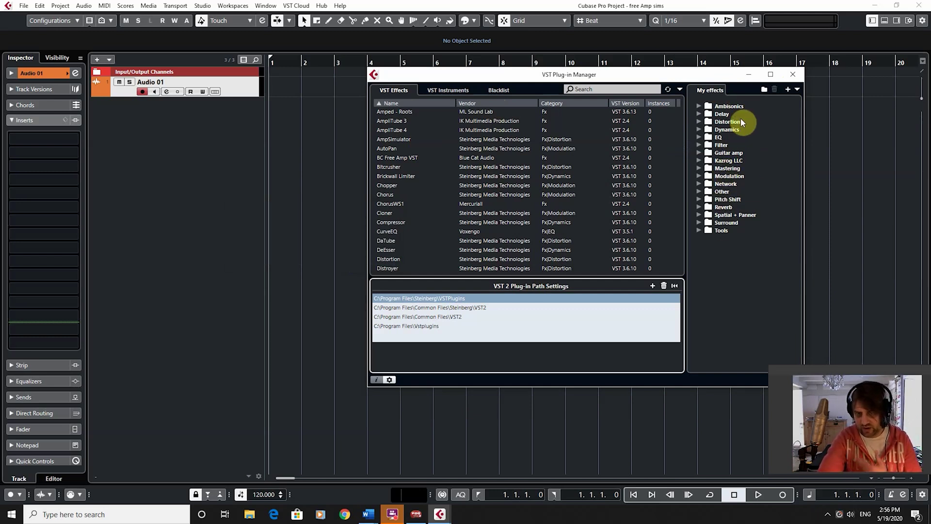
Add a folder named 'Amp sims' to the top of the My effects collection.
left_click(764, 90)
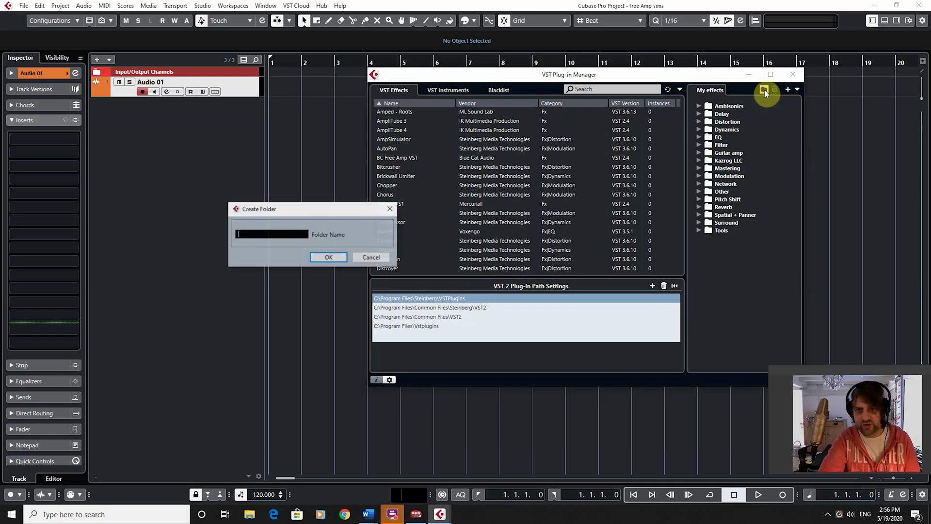
left_click(289, 236)
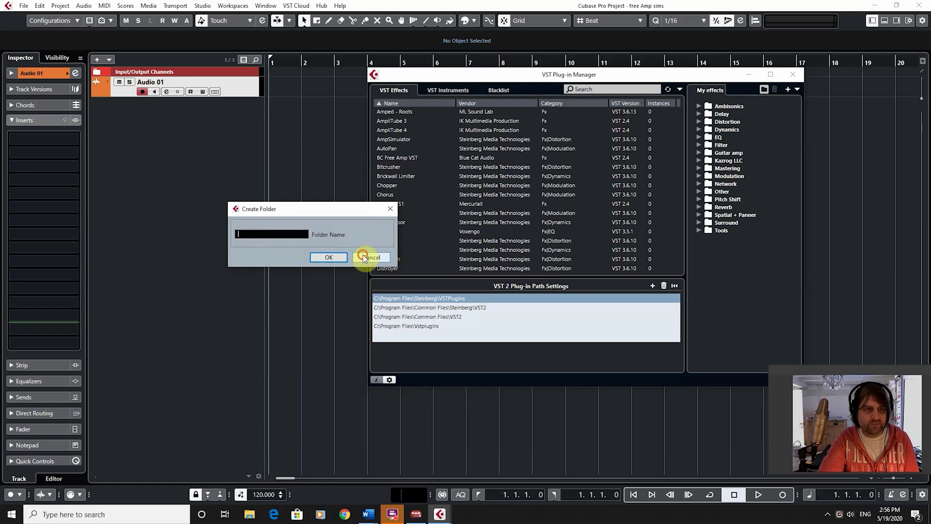
left_click(363, 255)
left_click(765, 90)
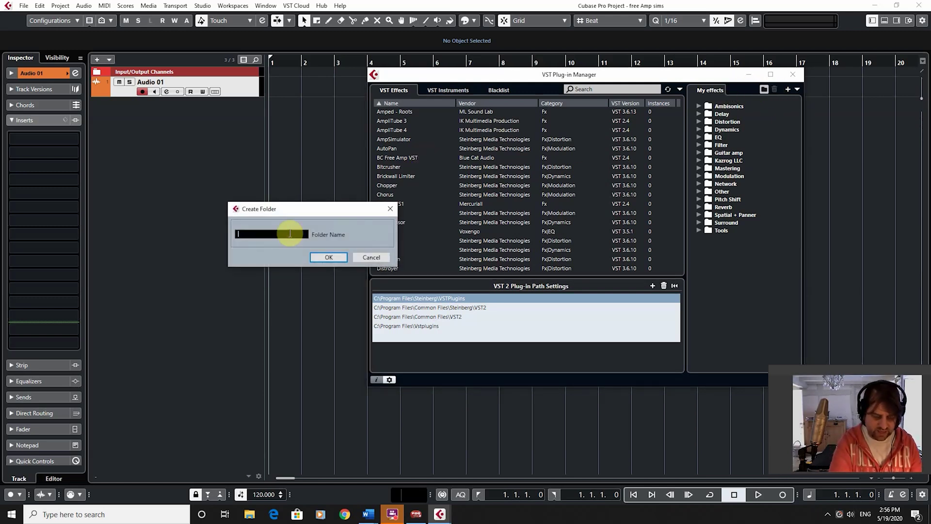
type("Amp sims")
key("Return")
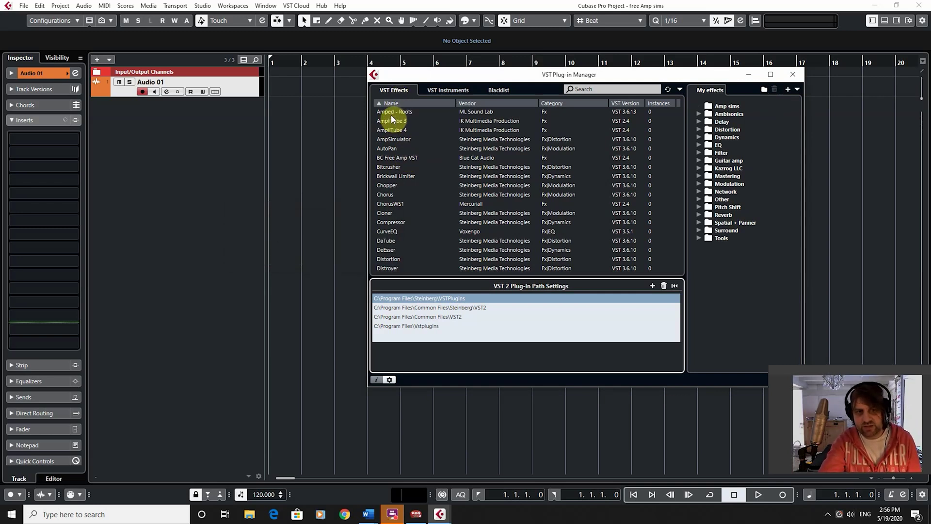
Fill Amp sims with Amped - Roots, AmpliTube 4, AmpliTube 3 and Emissary, then close the manager.
left_click_drag(392, 111, 712, 112)
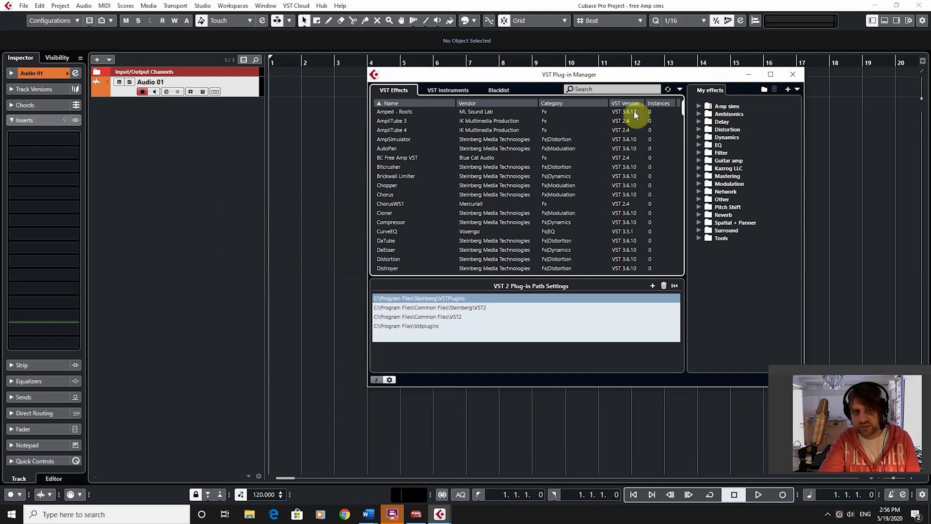
left_click_drag(388, 117, 718, 110)
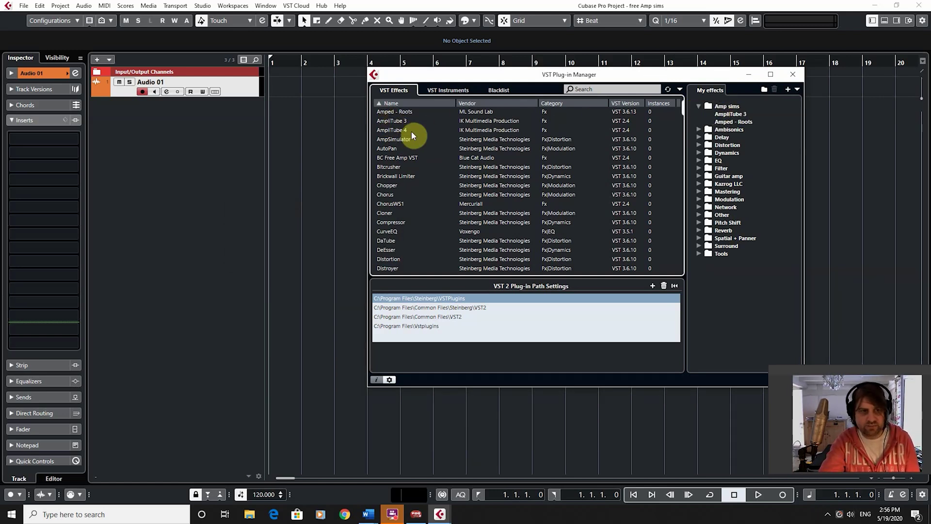
left_click_drag(389, 132, 716, 107)
scroll(402, 236, "down", 2)
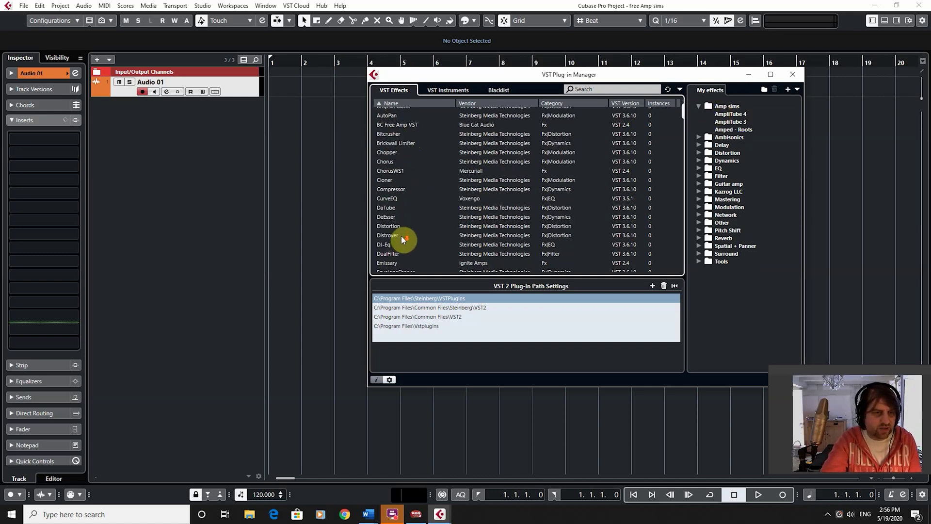
left_click_drag(392, 232, 729, 107)
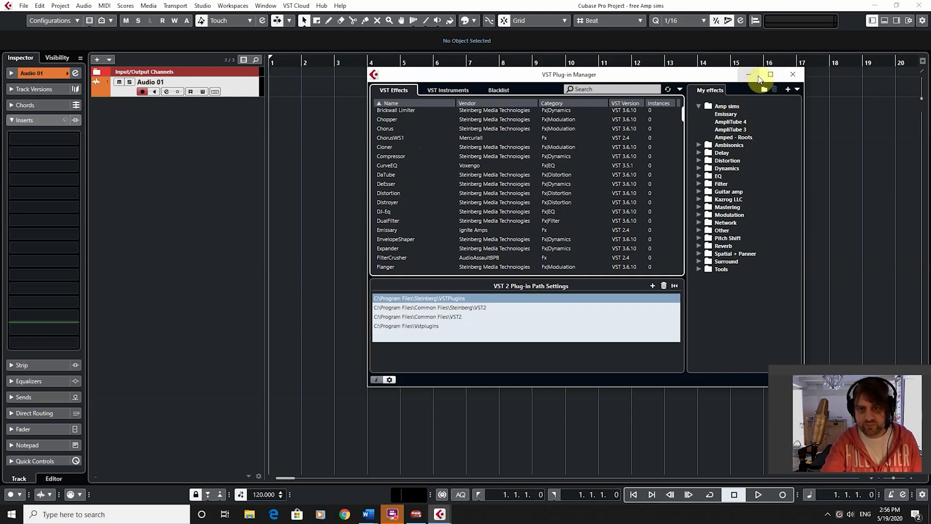
left_click(793, 75)
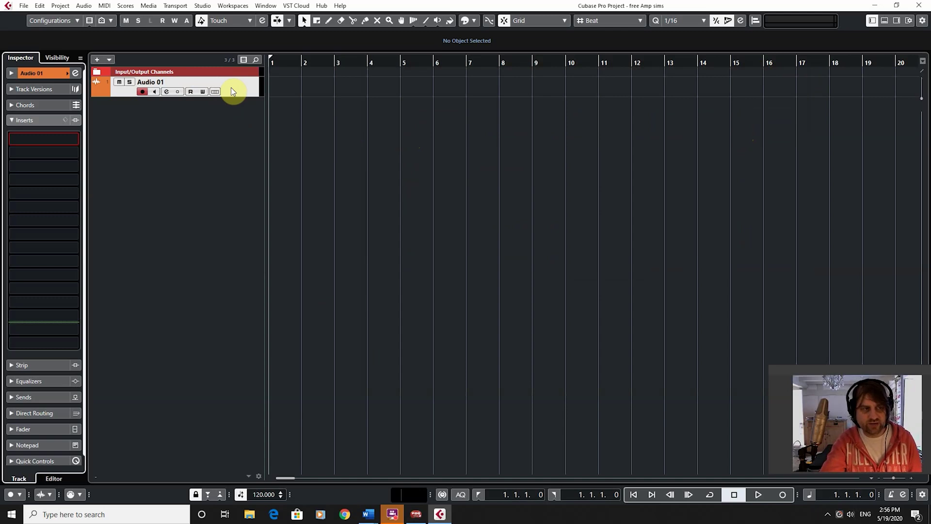
Load AmpliTube 4 from the Amp sims folder into Audio 01's first insert slot.
left_click(73, 139)
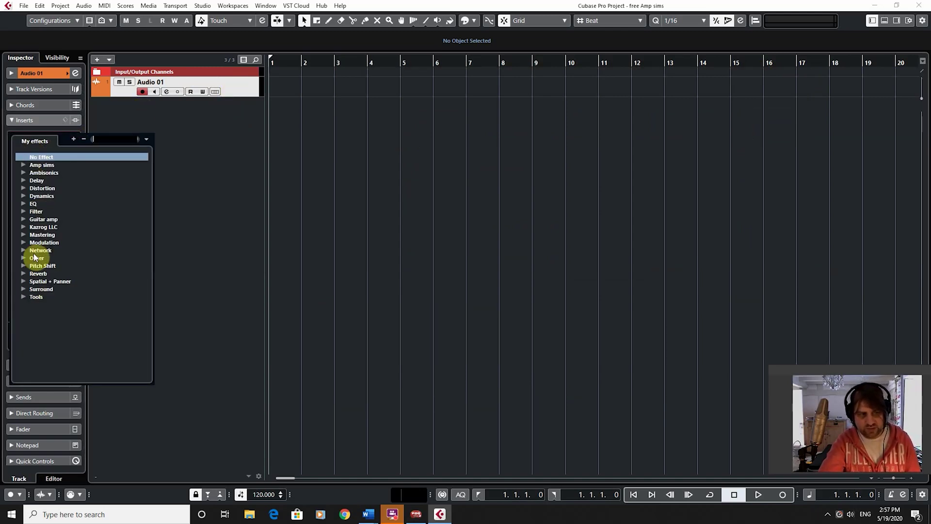
left_click(37, 165)
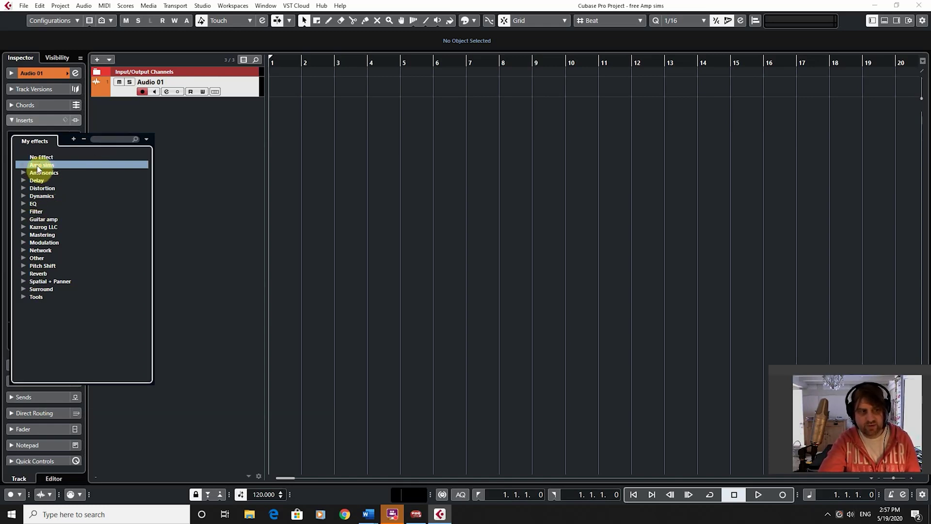
left_click(23, 165)
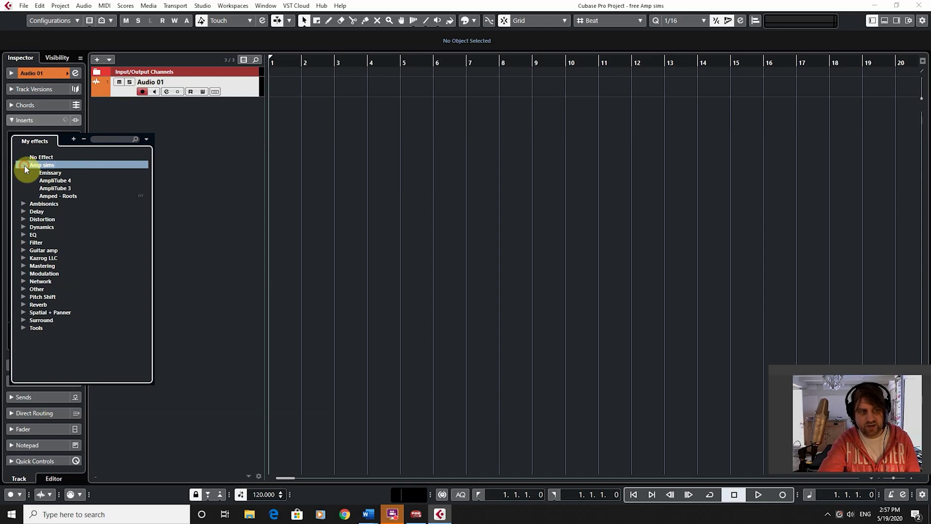
double_click(64, 187)
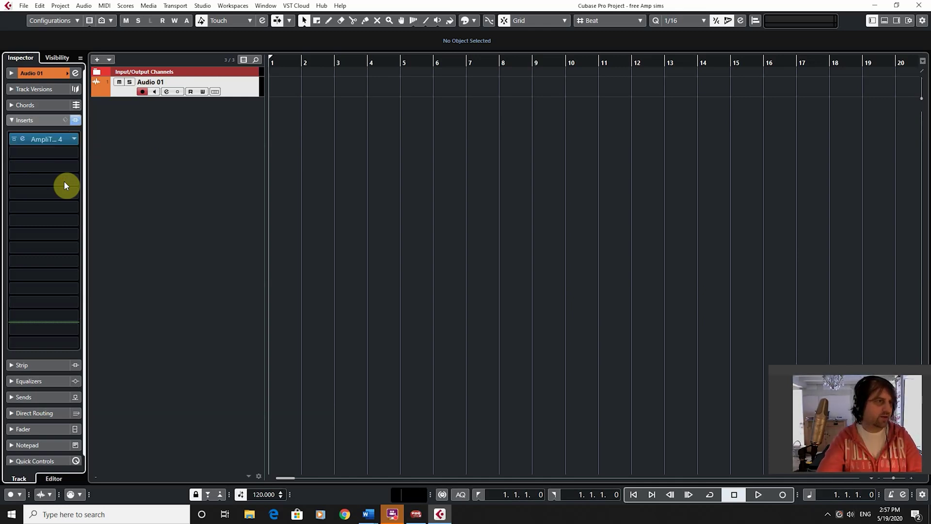
left_click(201, 6)
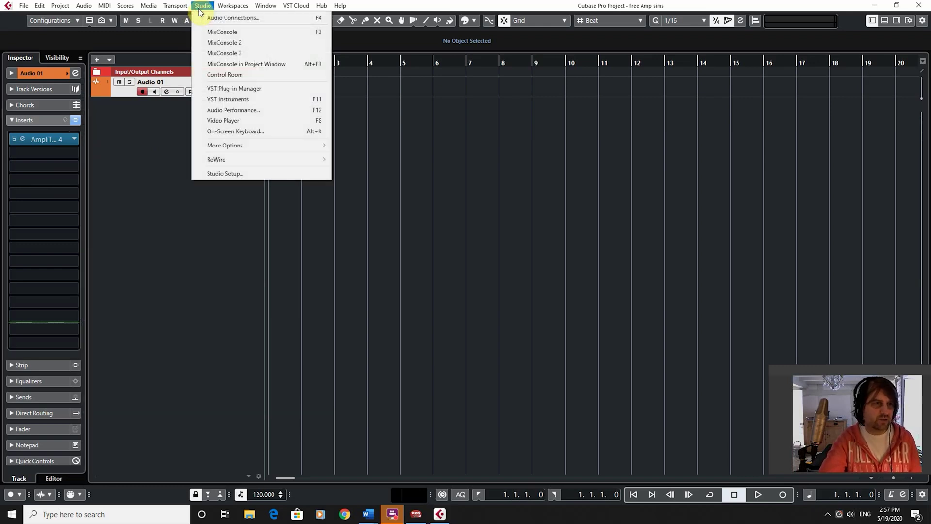
Reopen the VST Plug-in Manager on the effects list and select the Amp sims folder.
left_click(233, 88)
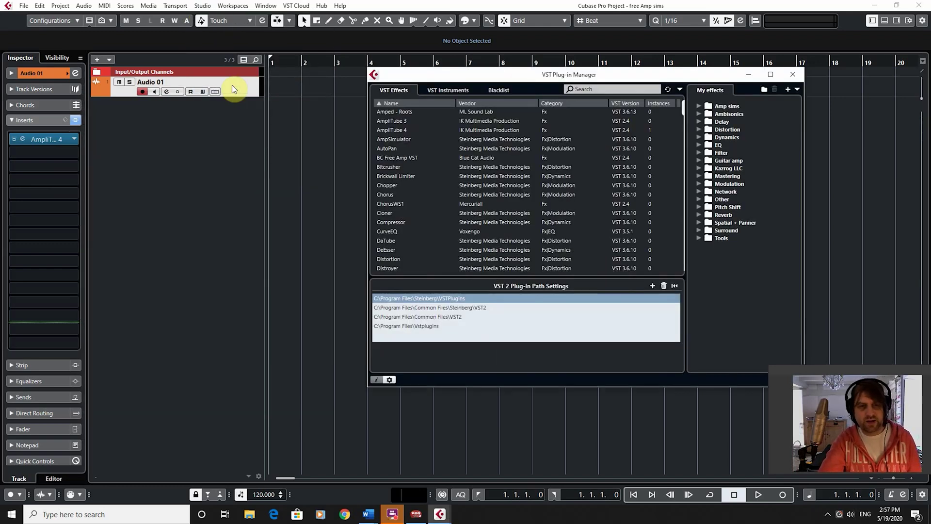
left_click(440, 92)
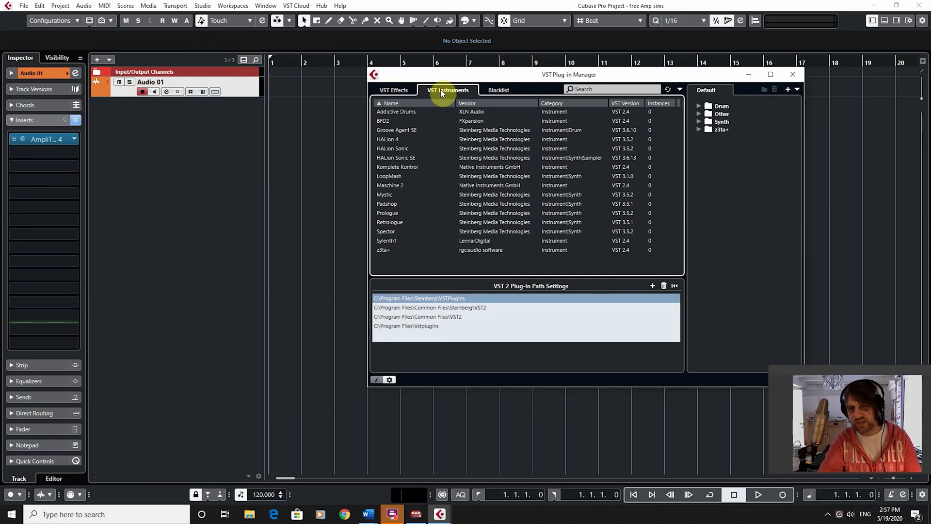
left_click(415, 90)
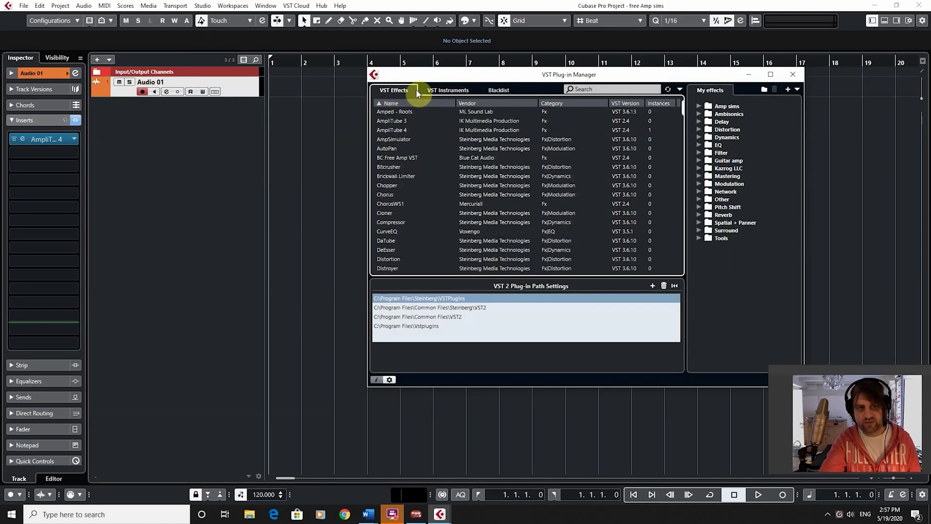
left_click(426, 91)
left_click(392, 91)
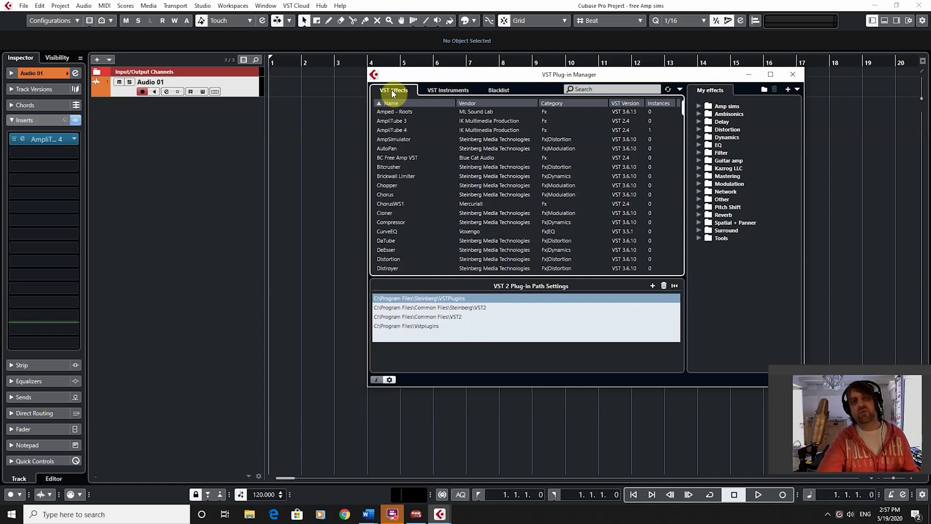
left_click(735, 105)
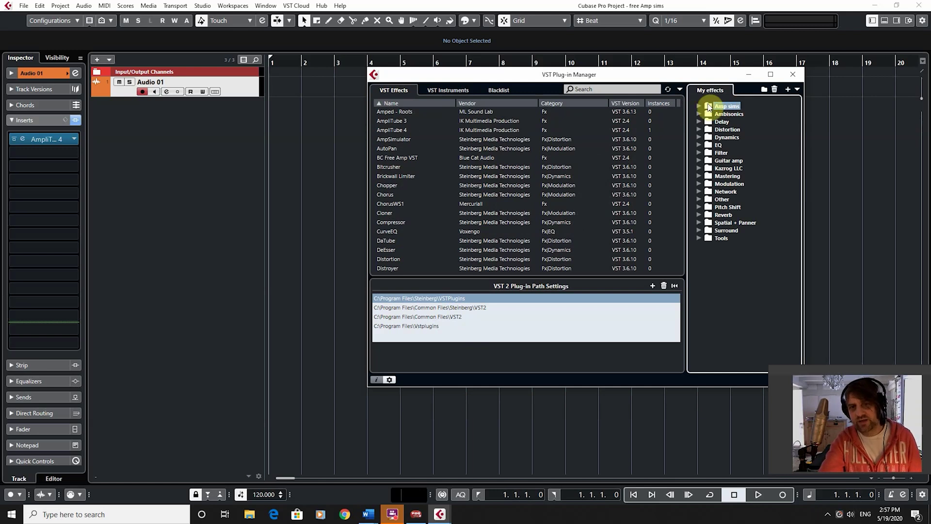
Switch the plug-in panel to the TRacks collection, then back to My effects.
left_click(798, 91)
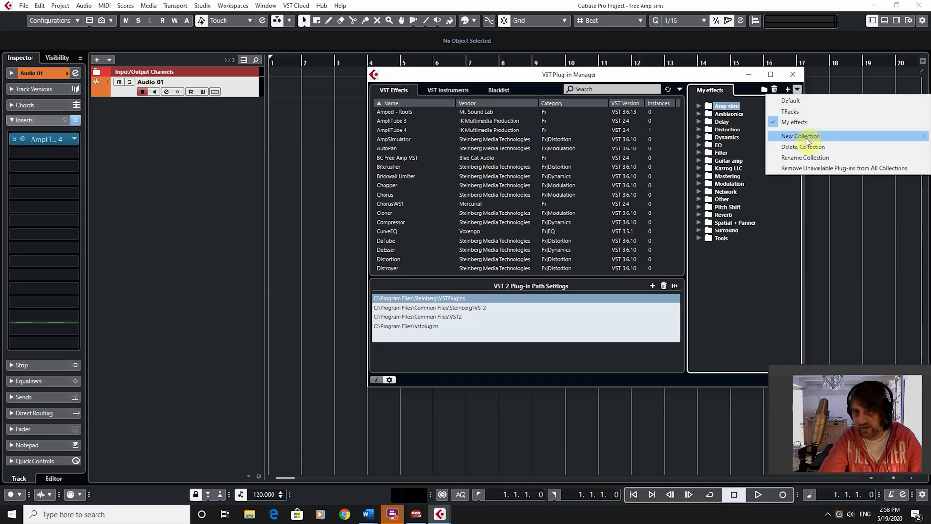
left_click(792, 112)
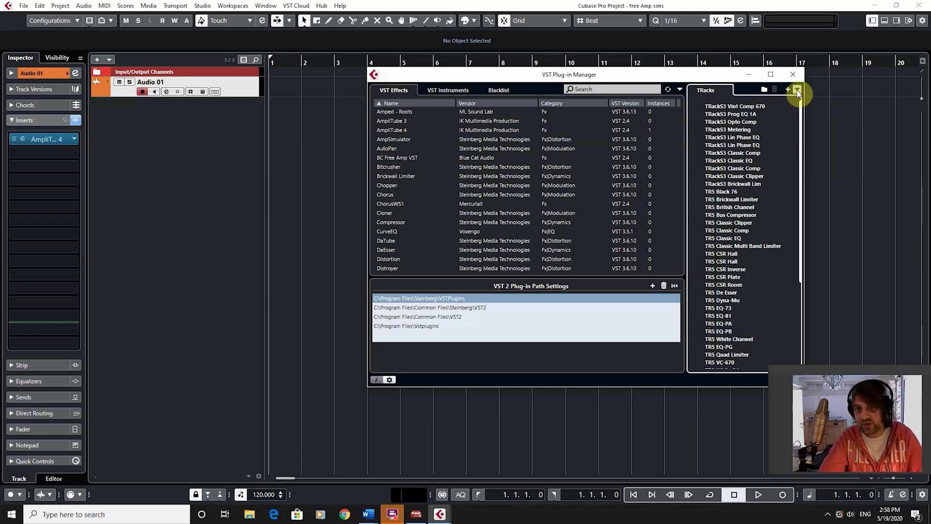
left_click(798, 91)
left_click(801, 121)
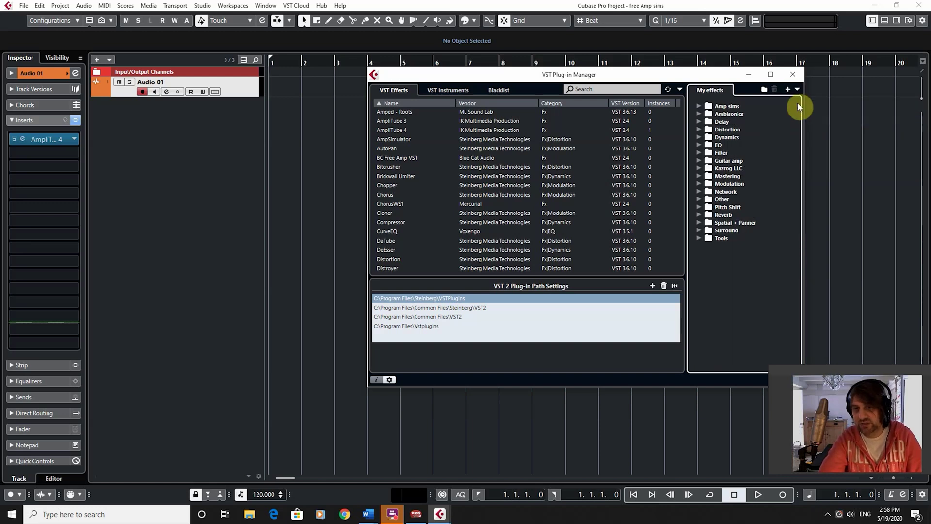
left_click(797, 90)
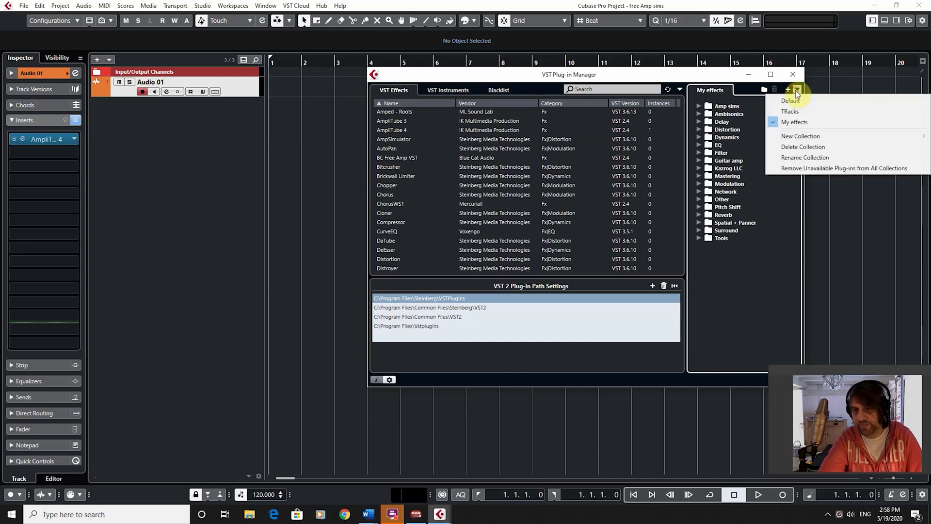
Delete the My effects collection and confirm, leaving Default as the active collection.
left_click(818, 145)
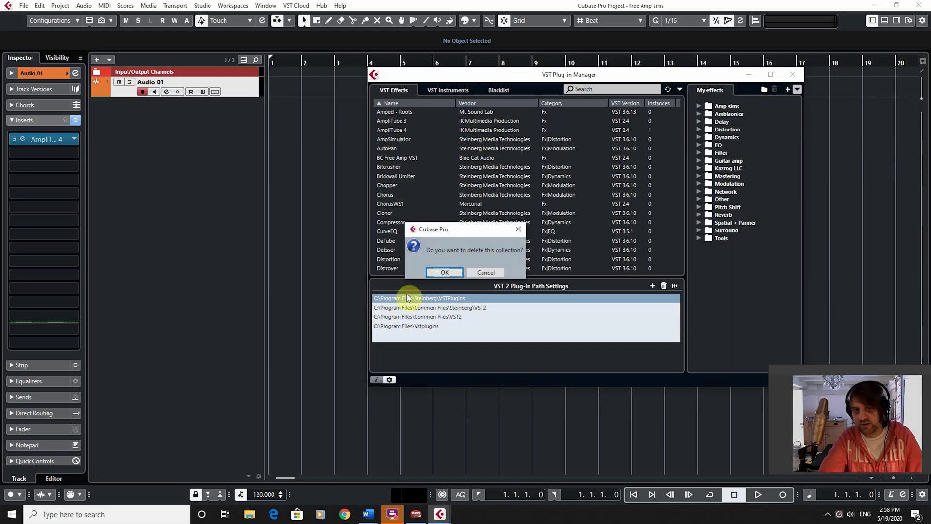
left_click(440, 270)
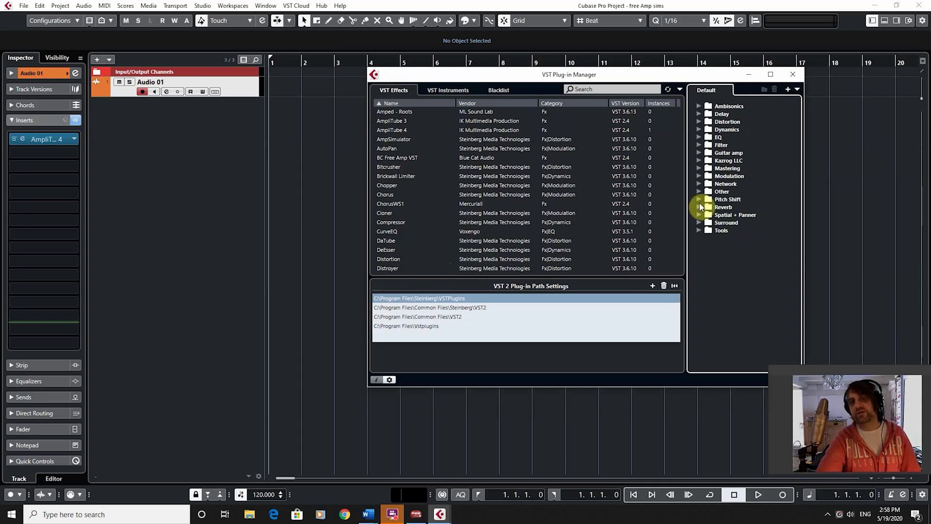
left_click(798, 90)
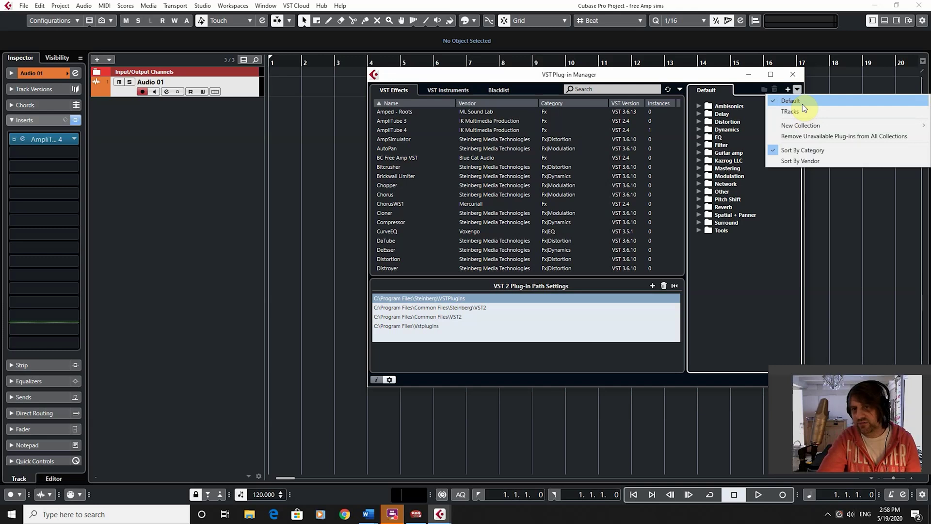
left_click(776, 266)
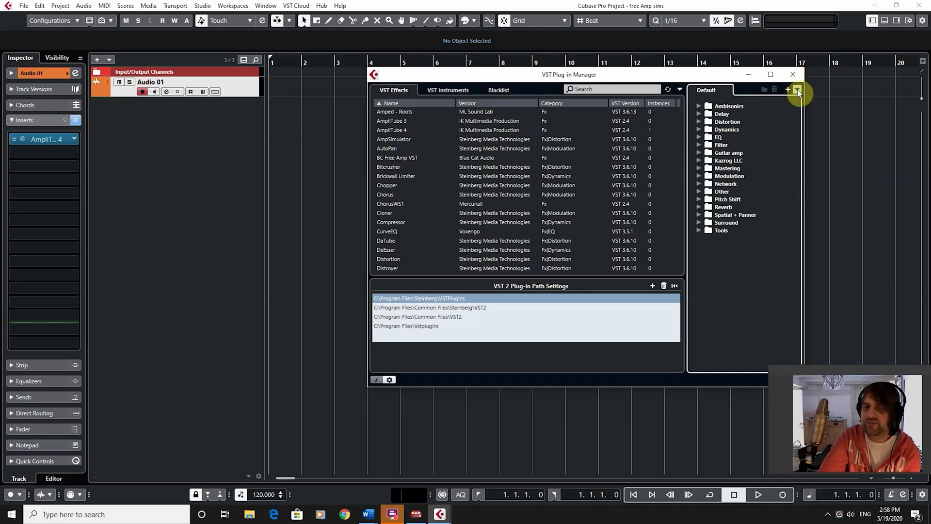